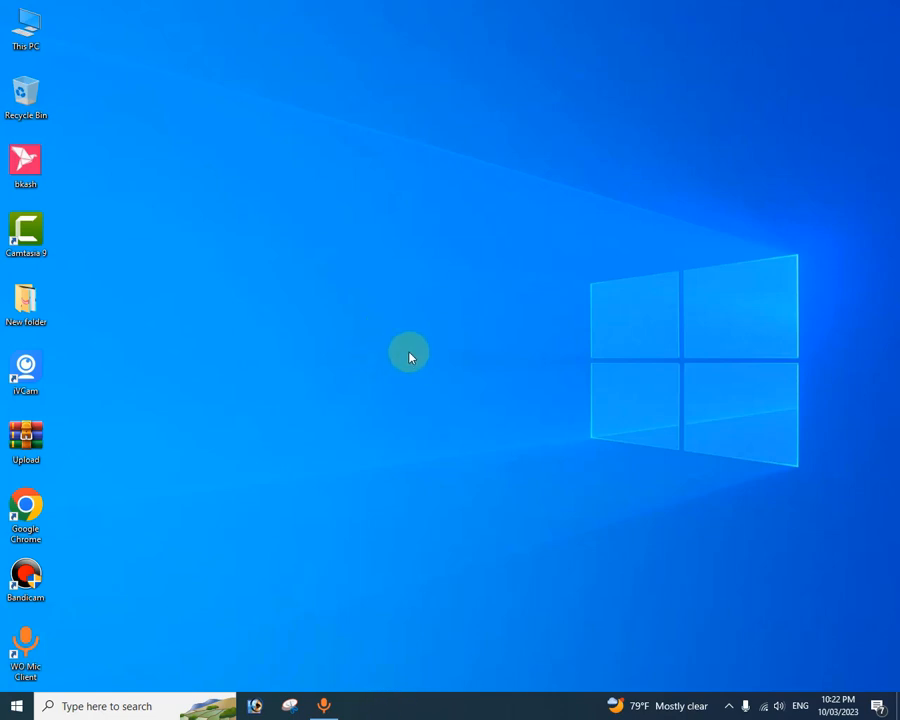
- Copy the Adobe Illustrator 10 ZIP archive from the Downloads folder and paste it onto the desktop
{"action": "double_click", "coordinate": [30, 30]}
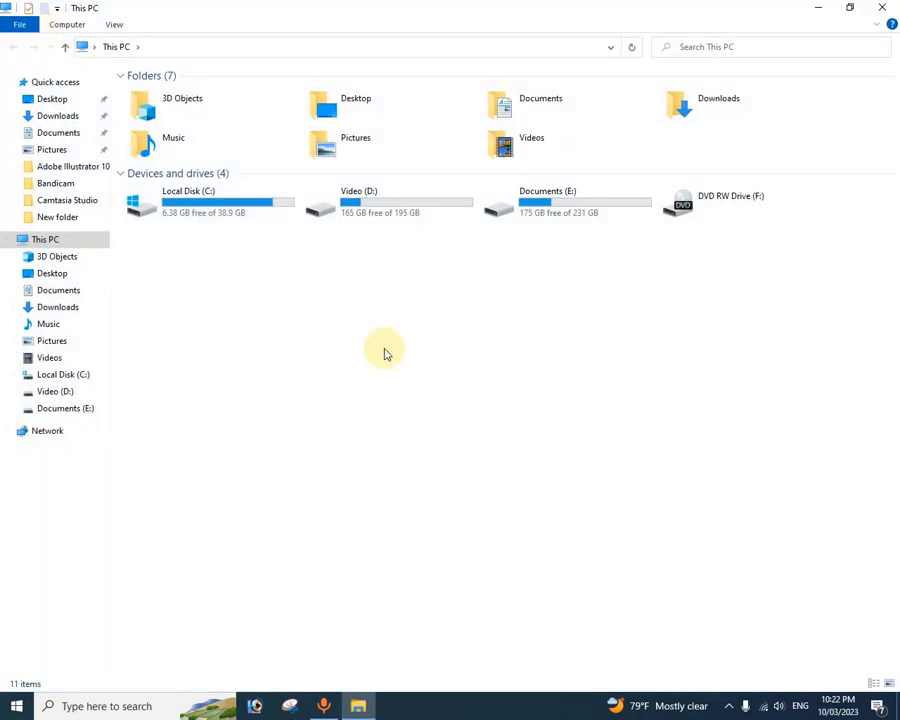
{"action": "double_click", "coordinate": [711, 112]}
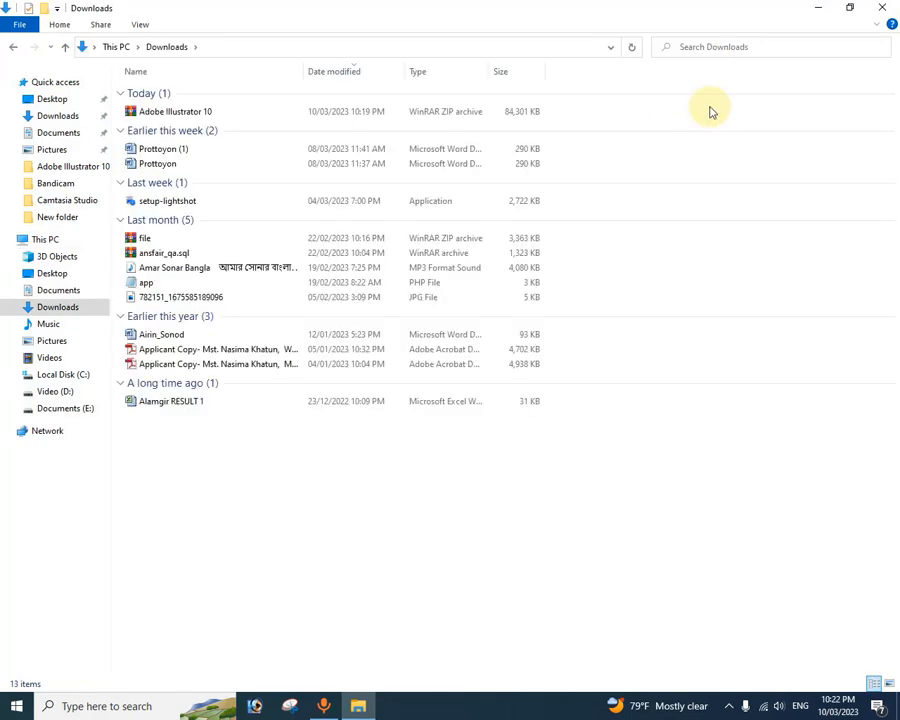
{"action": "right_click", "coordinate": [153, 117]}
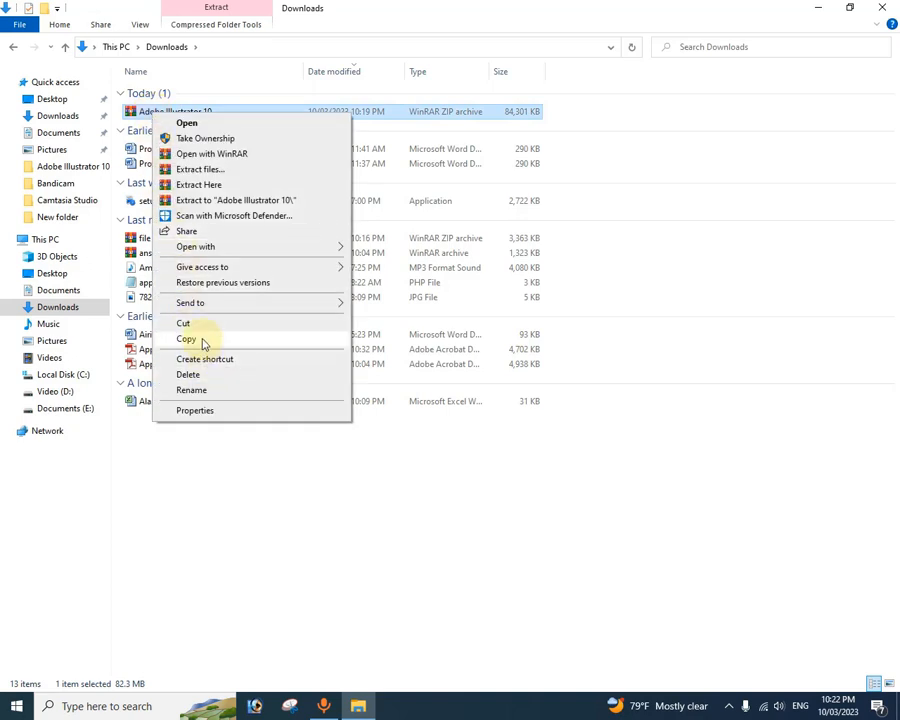
{"action": "left_click", "coordinate": [186, 339]}
{"action": "left_click", "coordinate": [13, 46]}
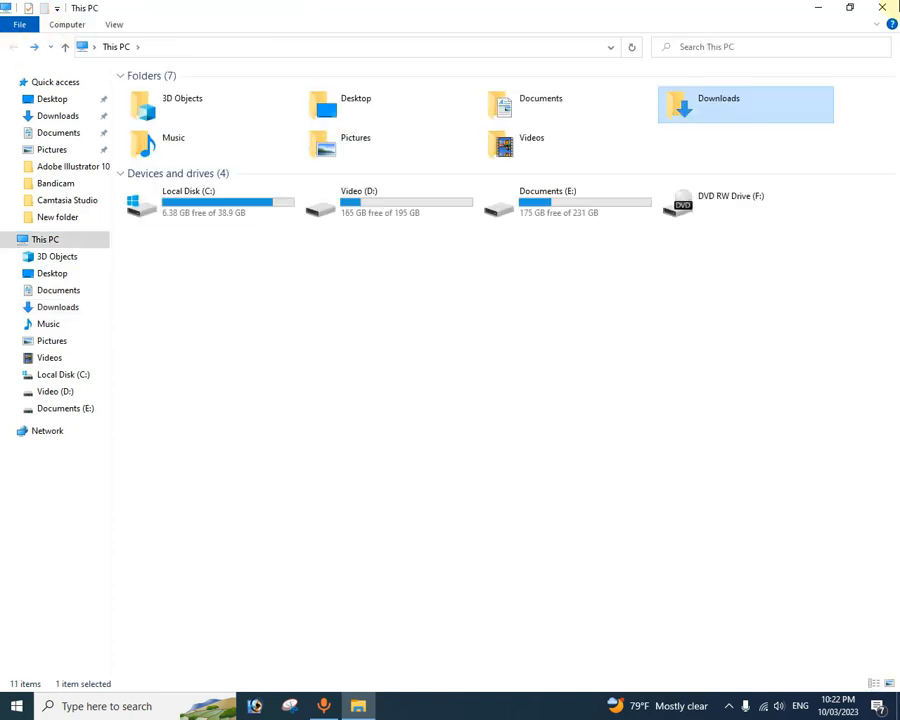
{"action": "key", "text": "alt+F4"}
{"action": "right_click", "coordinate": [239, 255]}
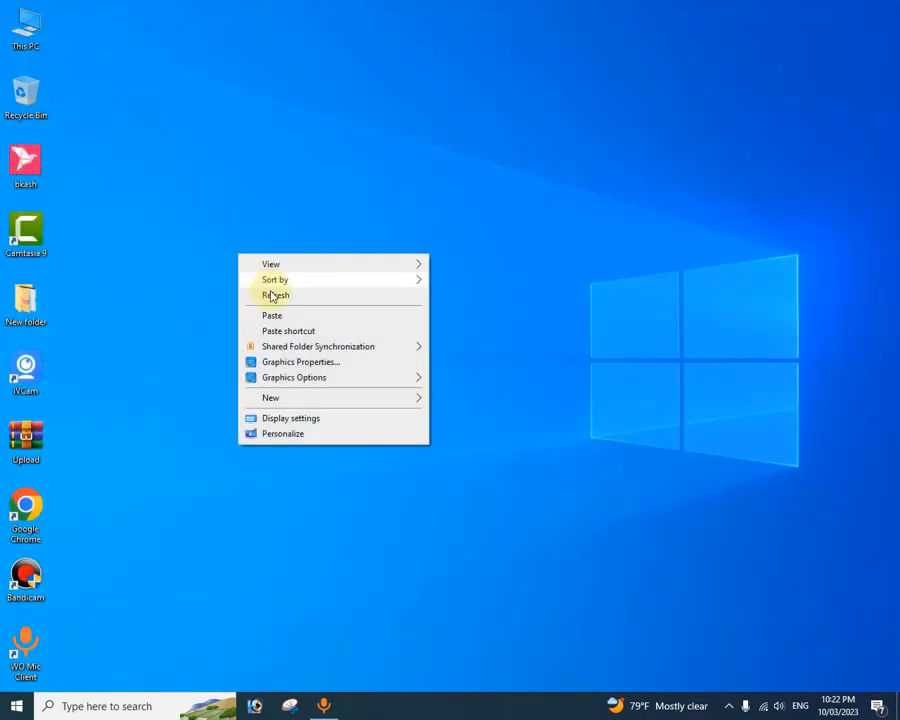
{"action": "left_click", "coordinate": [274, 315]}
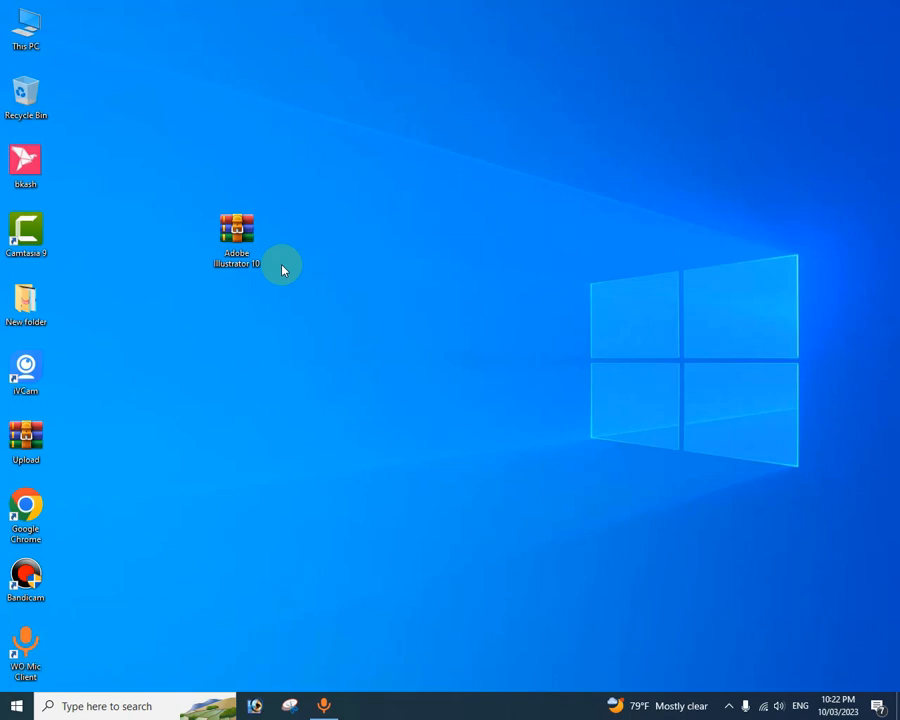
- Extract the Adobe Illustrator 10 archive directly onto the desktop
{"action": "right_click", "coordinate": [235, 229]}
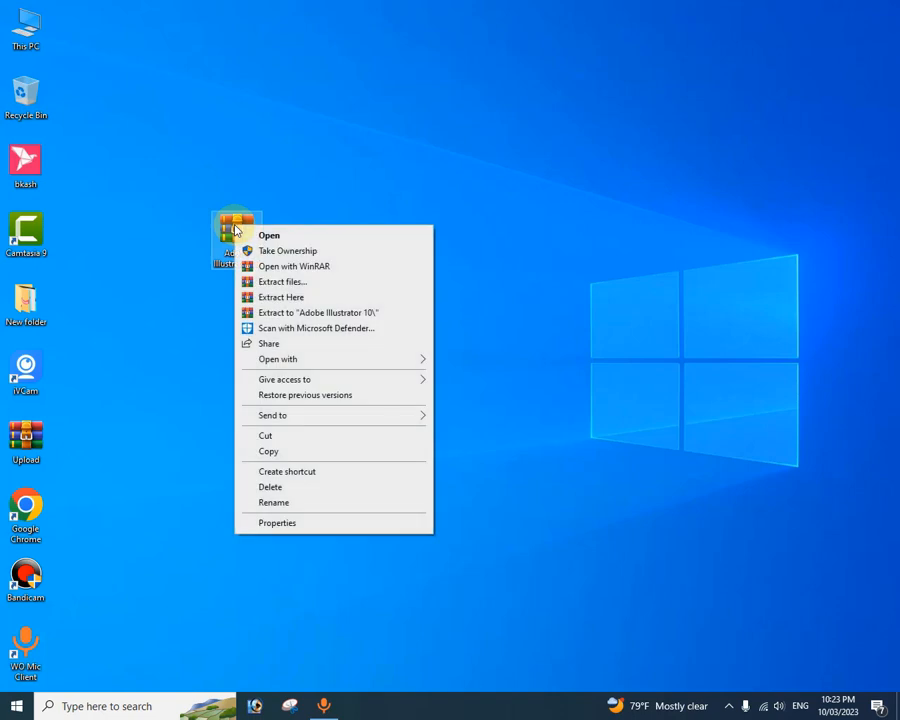
{"action": "left_click", "coordinate": [293, 298]}
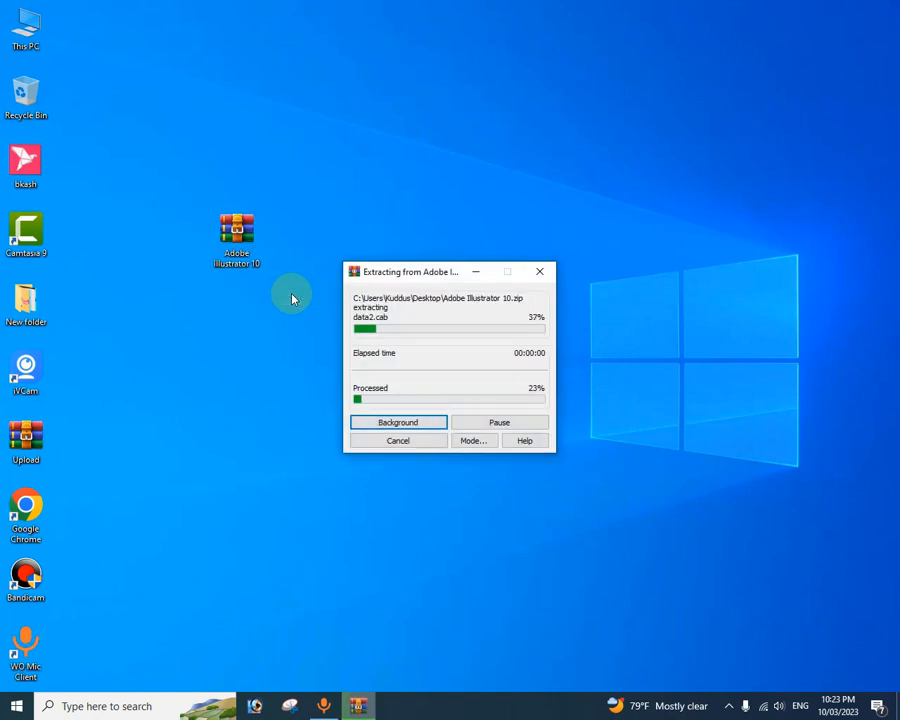
{"action": "left_click", "coordinate": [293, 298]}
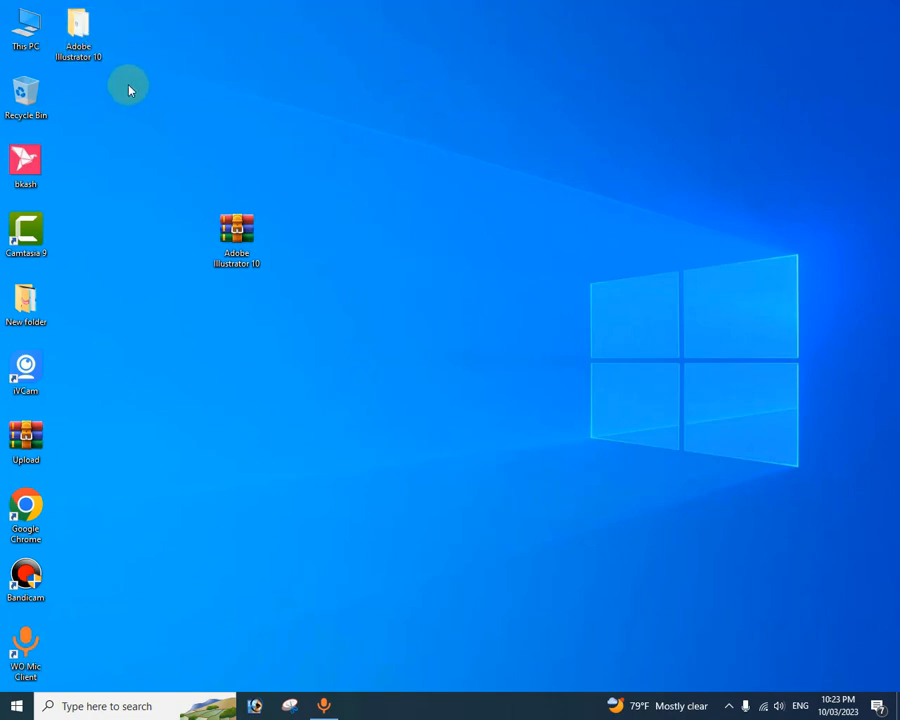
- Copy the serial number from the Serial text file in the extracted Adobe Illustrator 10 folder, then minimize the file
{"action": "double_click", "coordinate": [71, 28]}
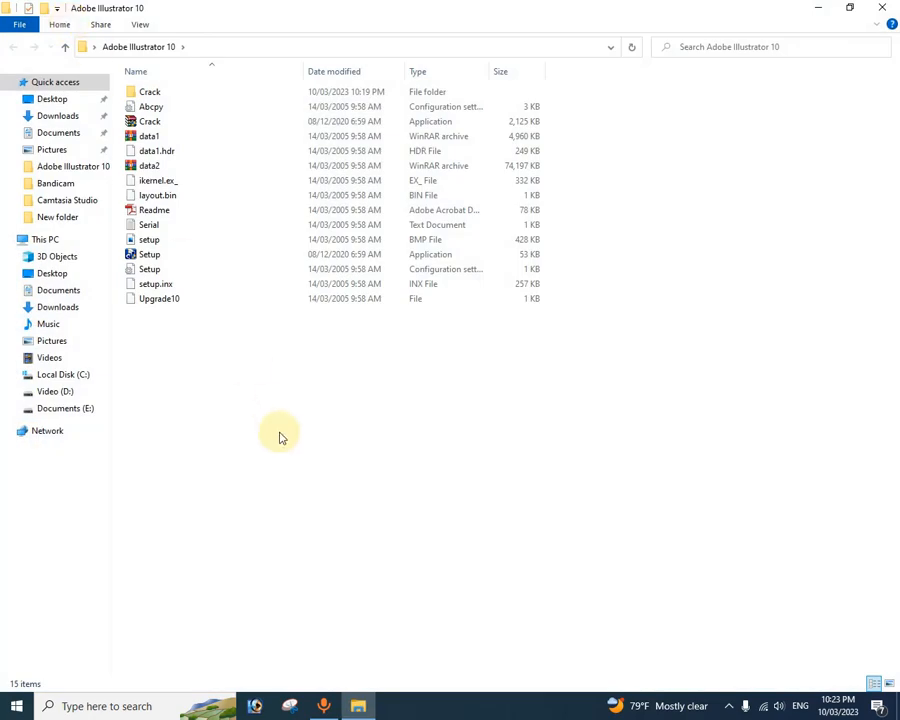
{"action": "double_click", "coordinate": [147, 225]}
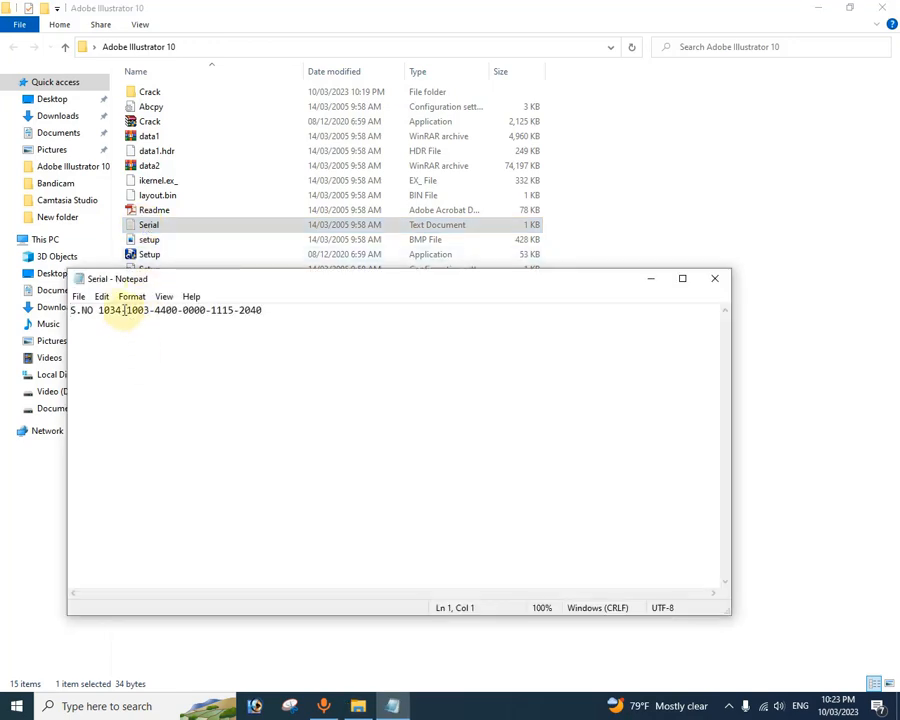
{"action": "left_click_drag", "start_coordinate": [273, 311], "coordinate": [99, 312]}
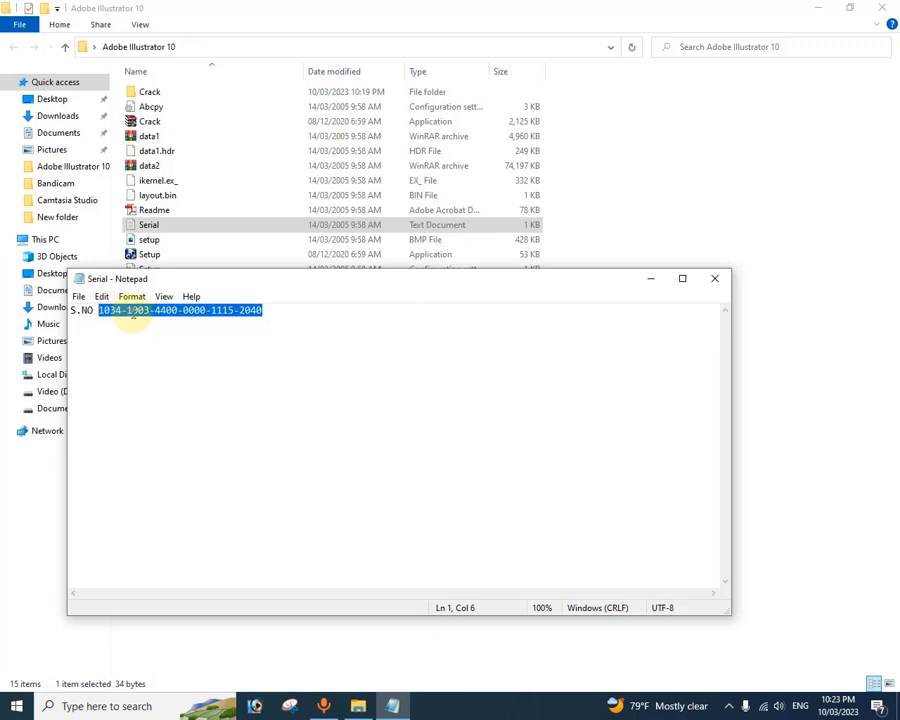
{"action": "right_click", "coordinate": [133, 315]}
{"action": "left_click", "coordinate": [168, 358]}
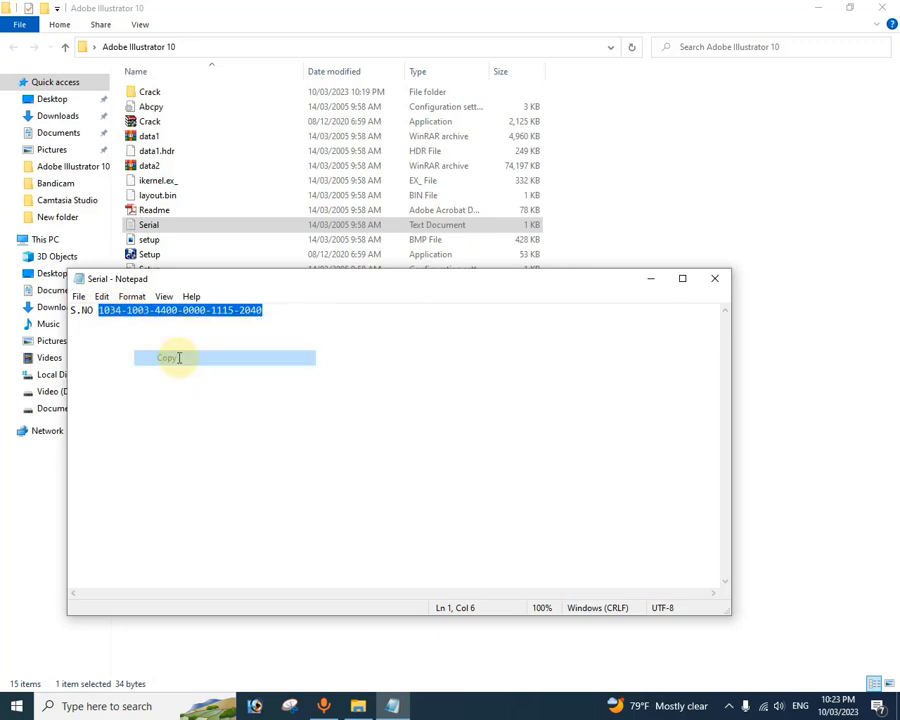
{"action": "left_click", "coordinate": [652, 280]}
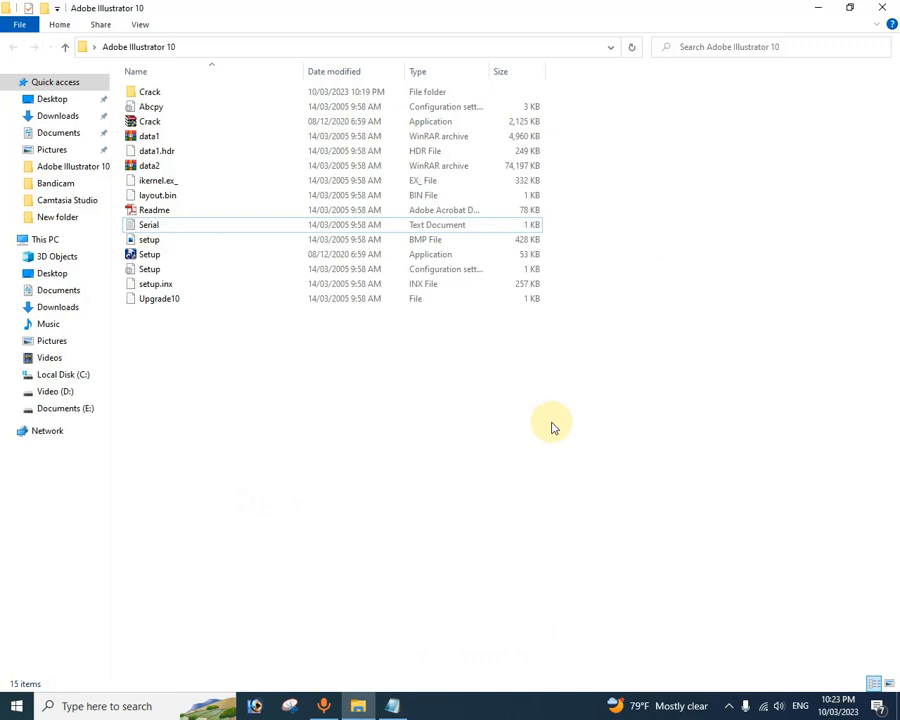
- Run the Setup application in the Adobe Illustrator 10 folder as administrator
{"action": "left_click", "coordinate": [146, 256]}
{"action": "right_click", "coordinate": [146, 254]}
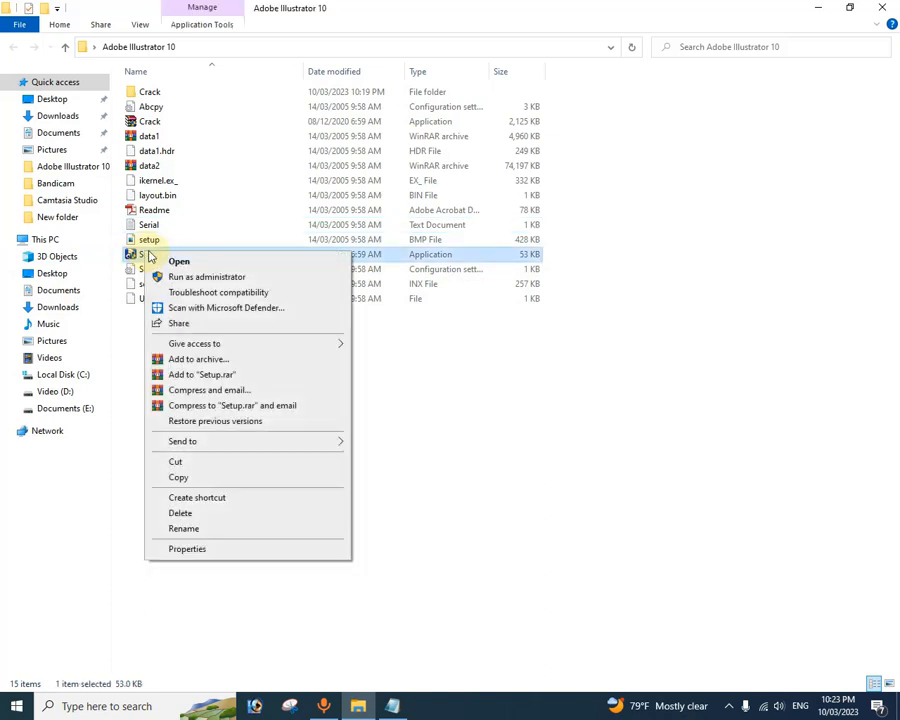
{"action": "left_click", "coordinate": [204, 280]}
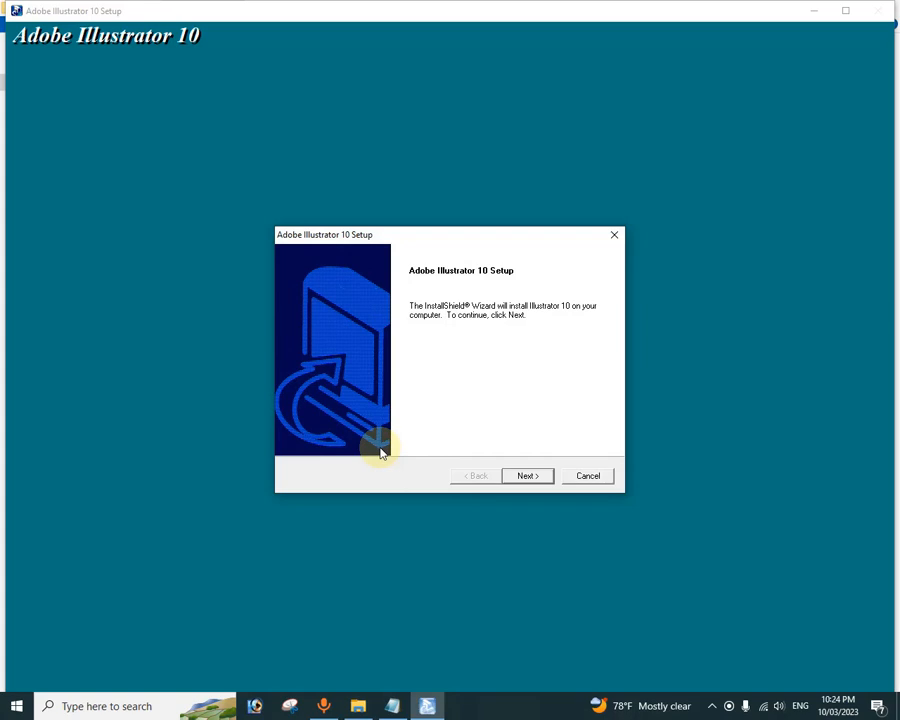
- Start the setup wizard and choose Adobe Illustrator 9_0_2 as the upgrade product, verified by searching the local hard drives
{"action": "left_click", "coordinate": [527, 476]}
{"action": "left_click", "coordinate": [566, 404]}
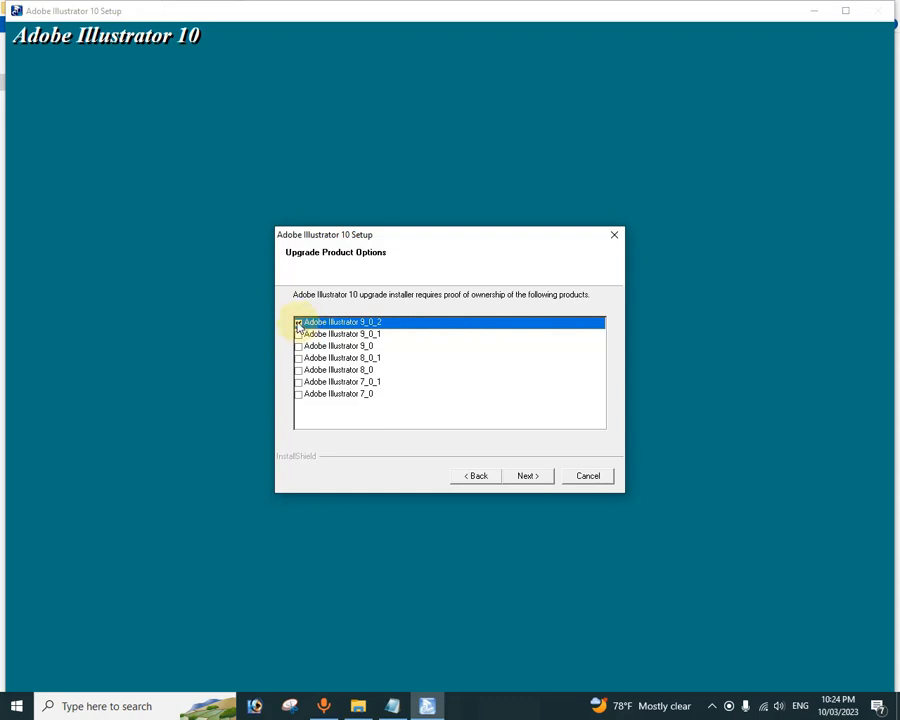
{"action": "left_click", "coordinate": [536, 477]}
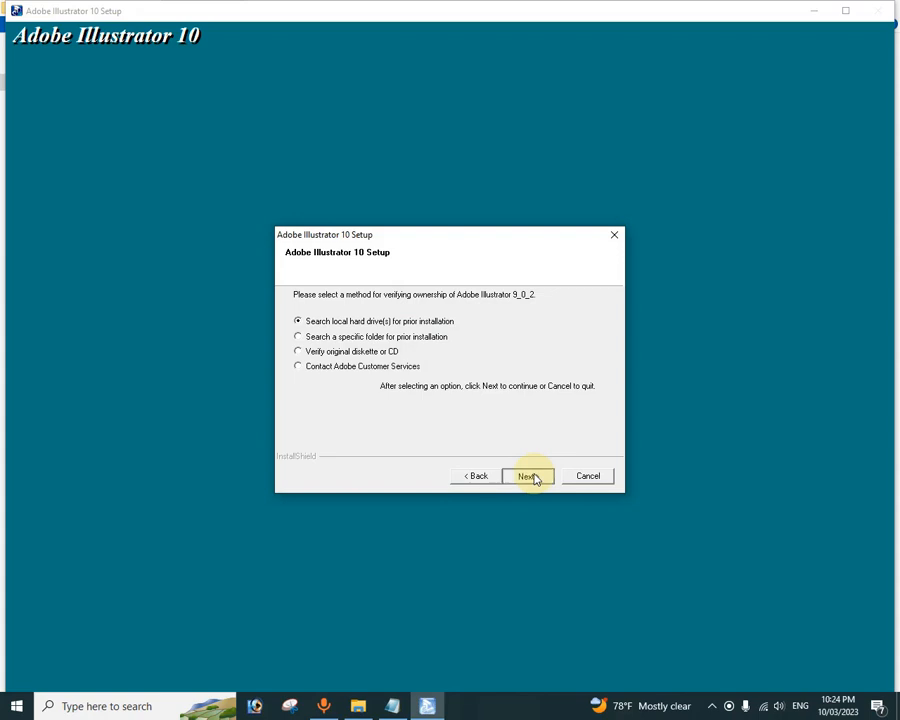
{"action": "left_click", "coordinate": [536, 477]}
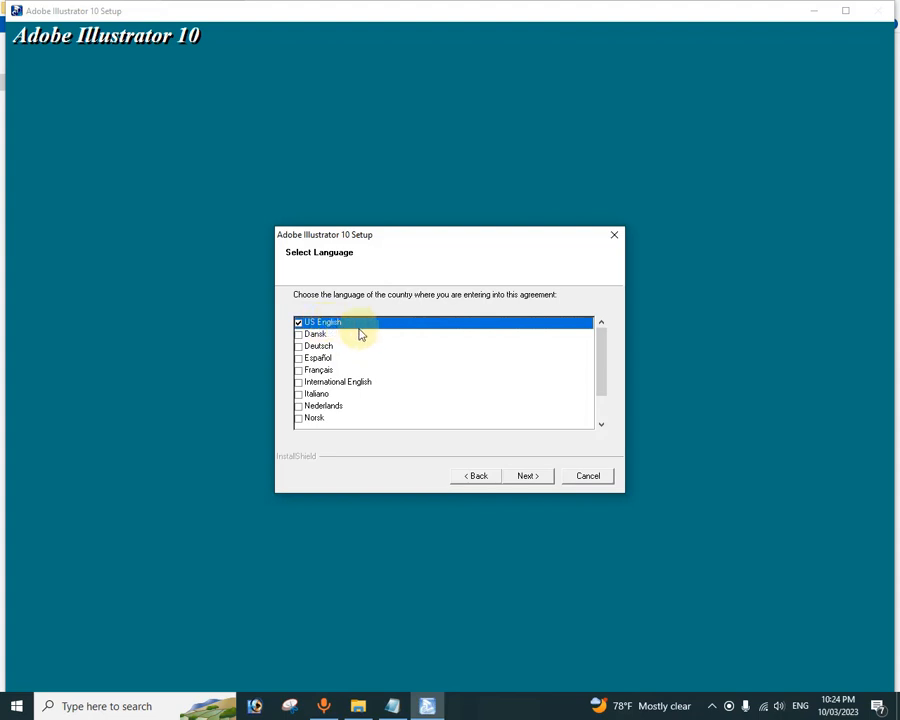
- Choose US English, accept the license agreement, and select a Typical setup in the default Illustrator 10 destination folder
{"action": "left_click", "coordinate": [525, 479]}
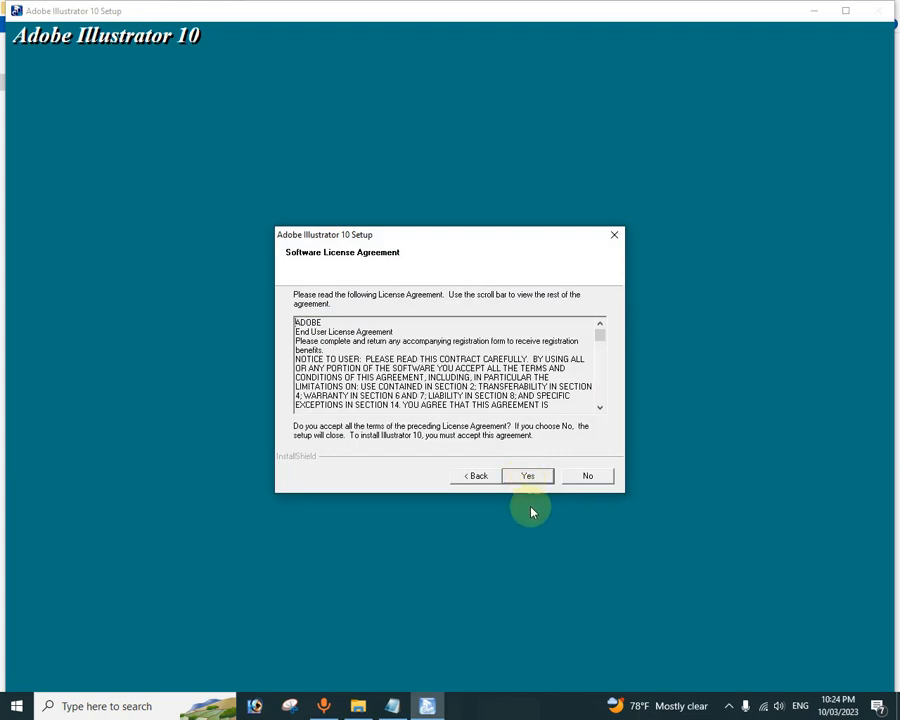
{"action": "left_click", "coordinate": [528, 477]}
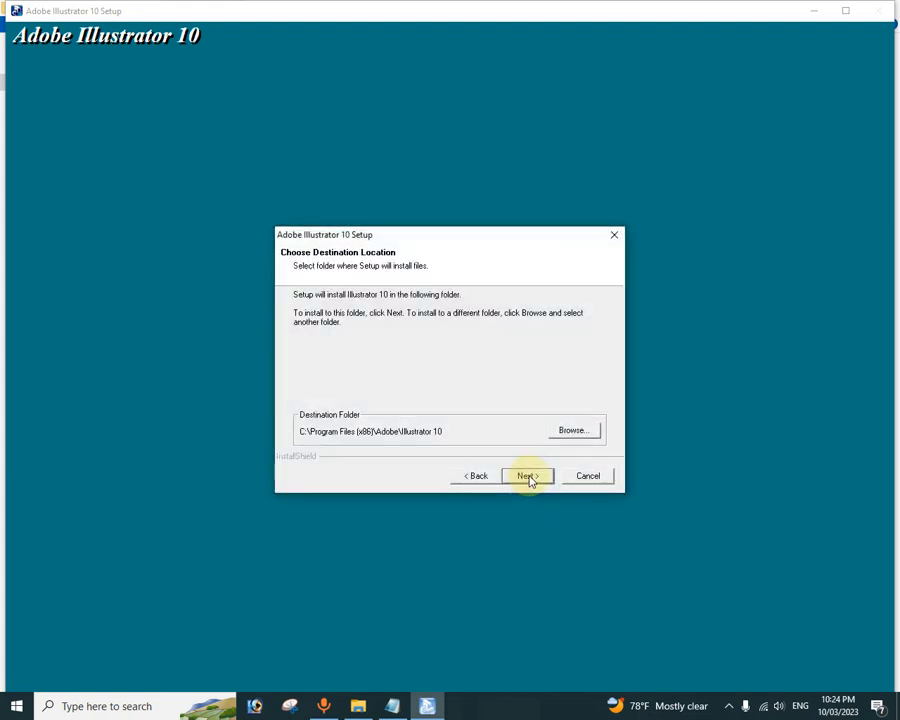
{"action": "left_click", "coordinate": [529, 480]}
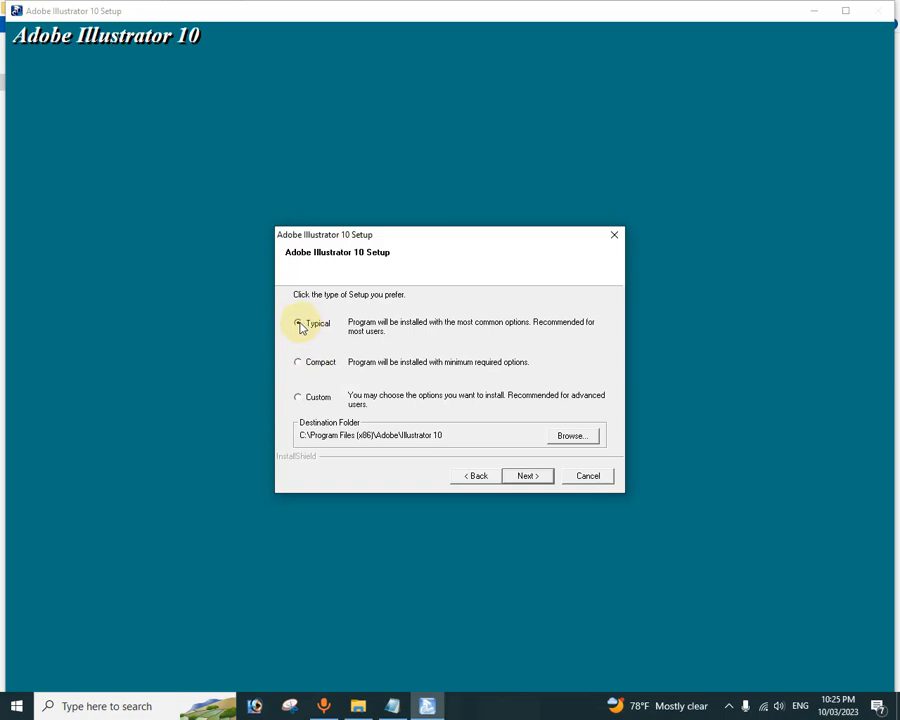
{"action": "left_click", "coordinate": [526, 476]}
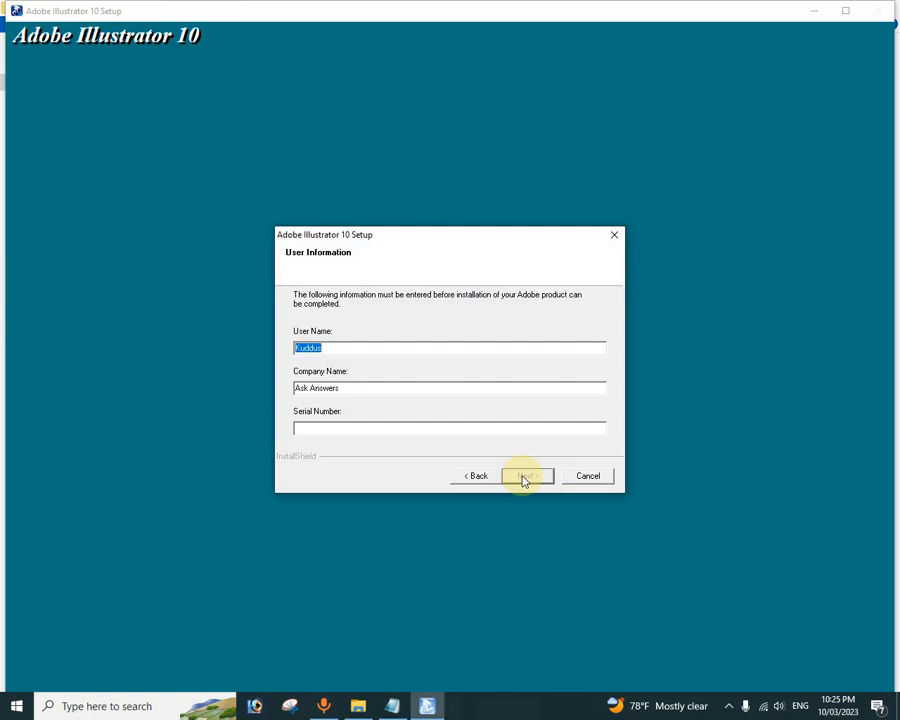
- Paste the serial number into the user information, keeping the prefilled user and company names, and confirm the registration details
{"action": "left_click", "coordinate": [346, 346]}
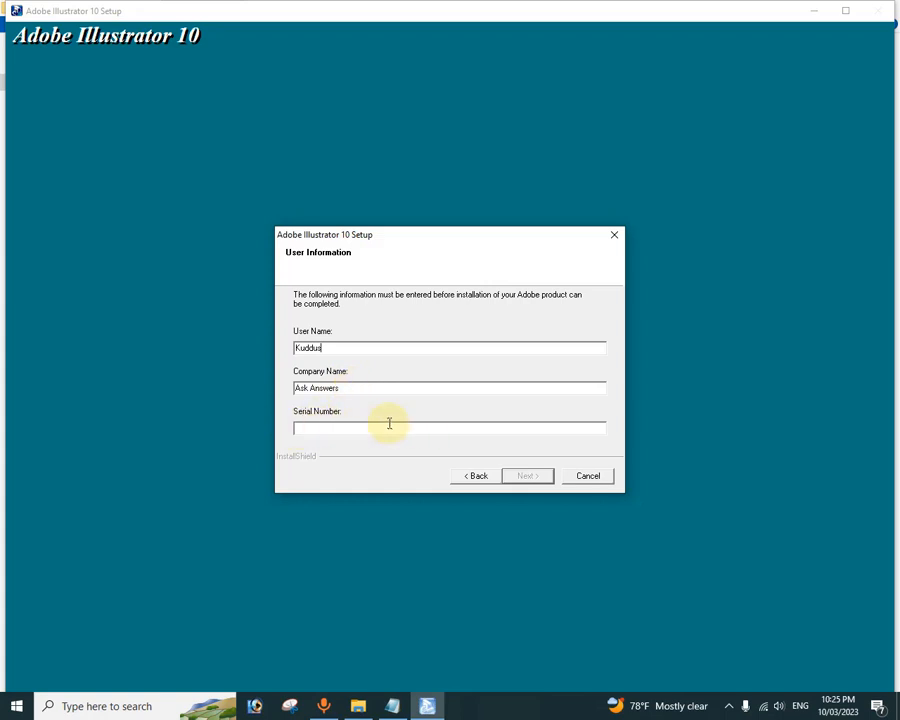
{"action": "left_click", "coordinate": [327, 430]}
{"action": "key", "text": "ctrl+v"}
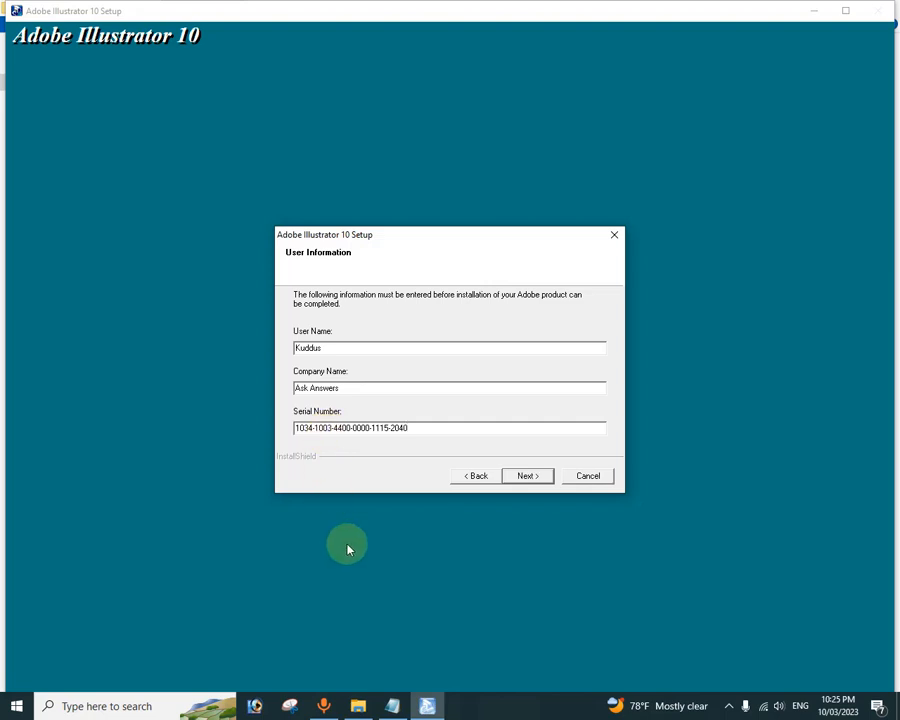
{"action": "left_click", "coordinate": [527, 477]}
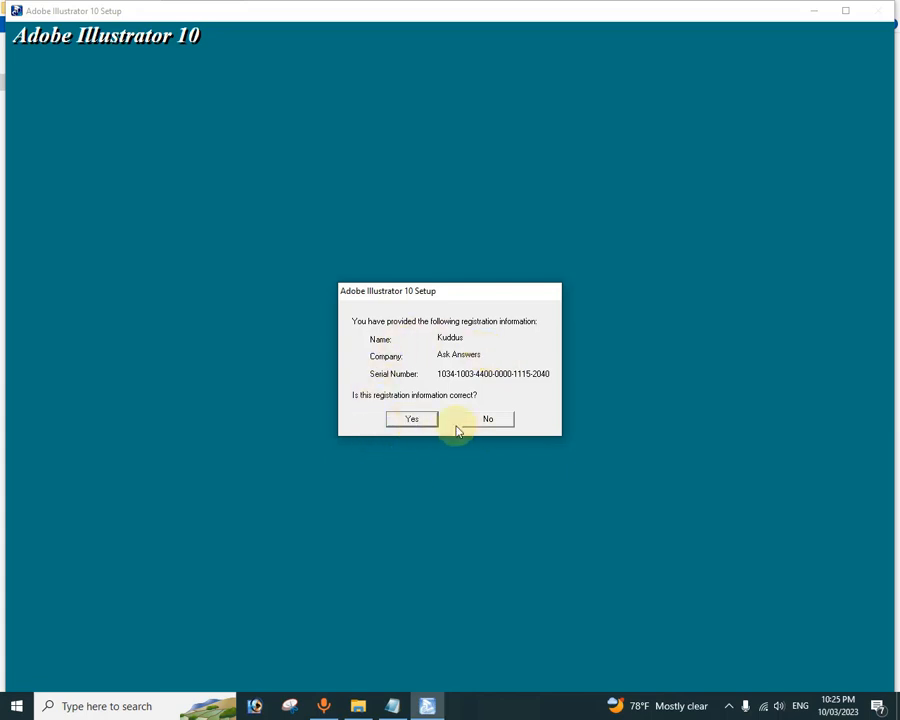
{"action": "left_click", "coordinate": [410, 420]}
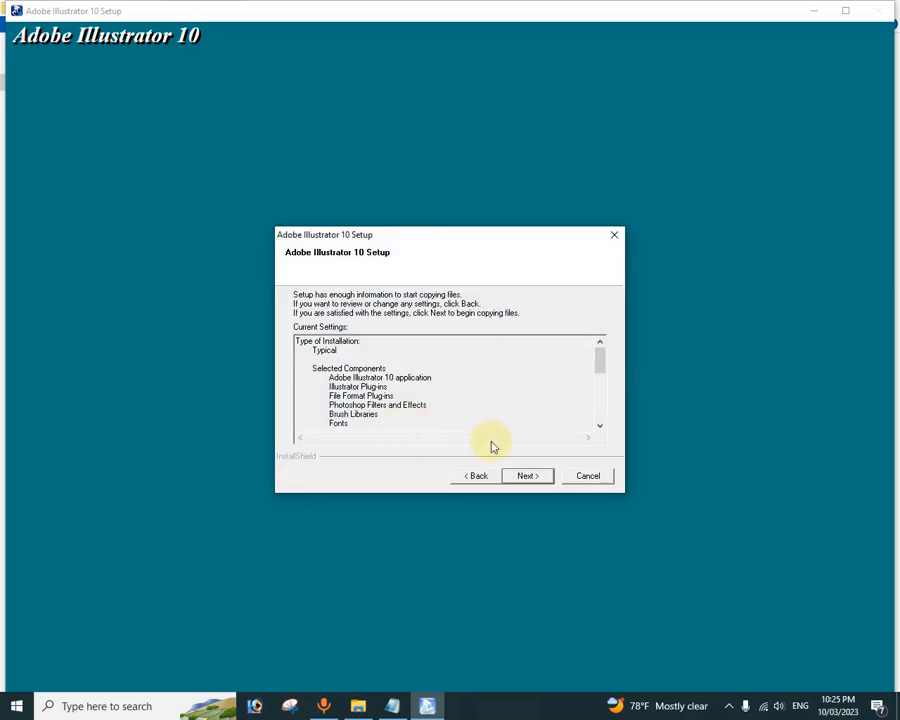
- Start copying the installation files and dismiss the QuickTime and thank-you notices to finish the setup
{"action": "left_click", "coordinate": [527, 478]}
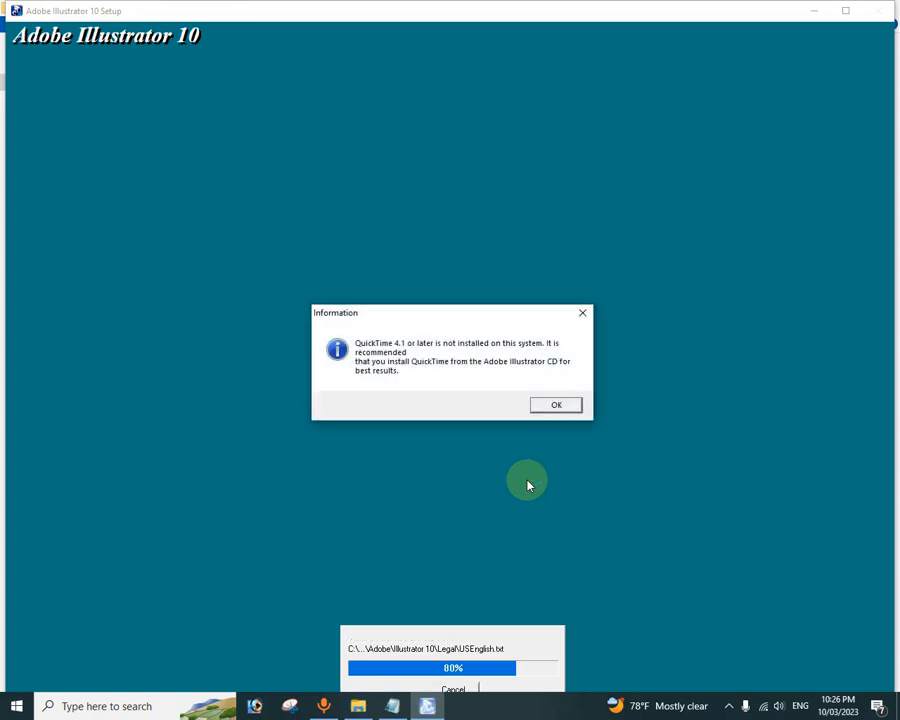
{"action": "left_click", "coordinate": [553, 403]}
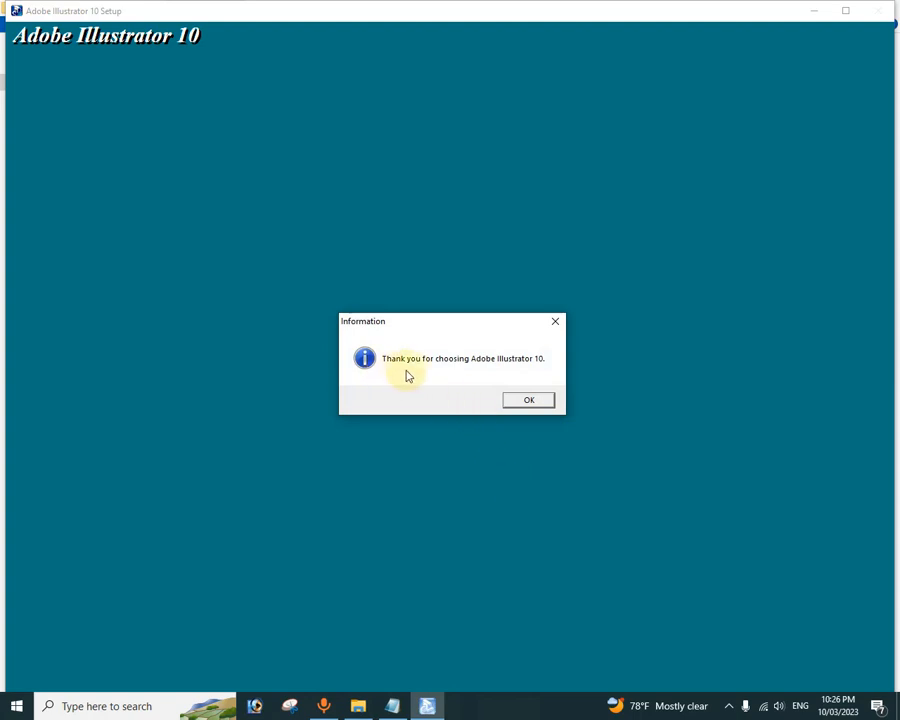
{"action": "left_click", "coordinate": [533, 402]}
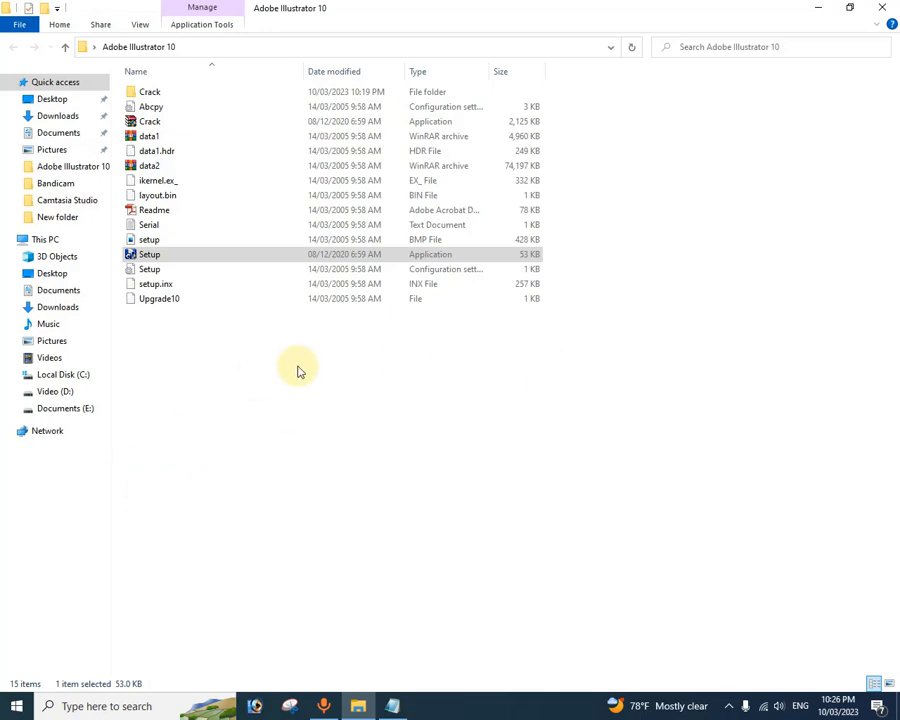
- Close the installation folder window and launch the installed Adobe Illustrator 10
{"action": "left_click", "coordinate": [884, 8]}
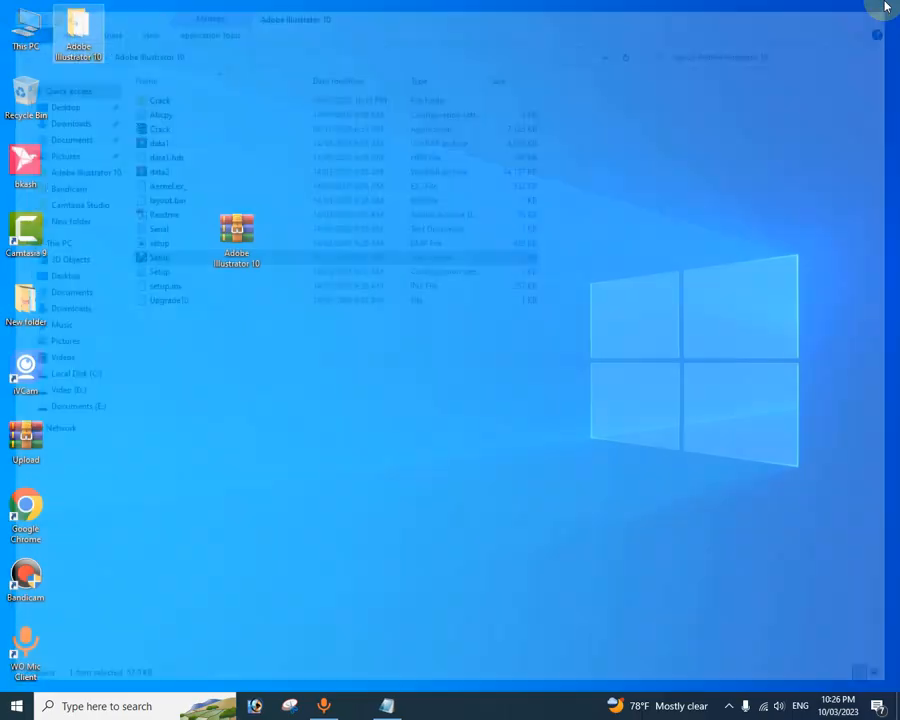
{"action": "left_click", "coordinate": [279, 388]}
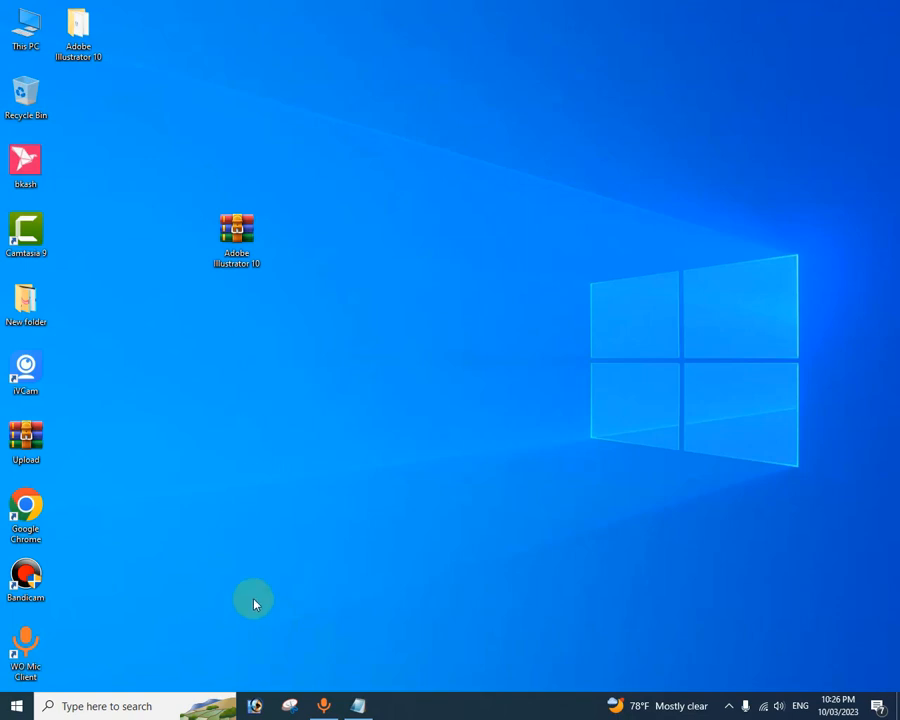
{"action": "left_click", "coordinate": [16, 711]}
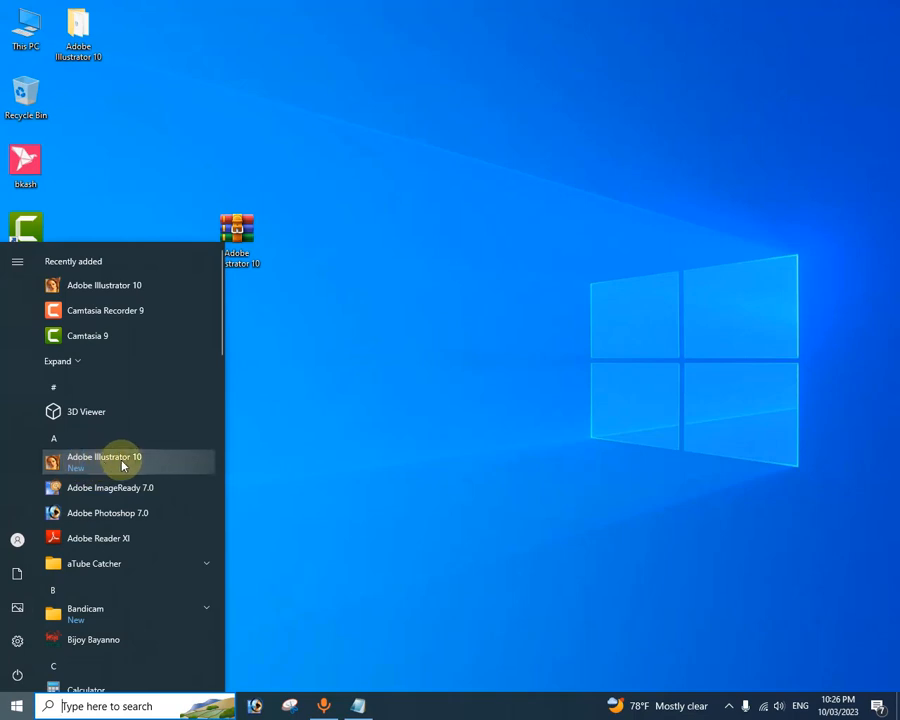
{"action": "left_click", "coordinate": [88, 463]}
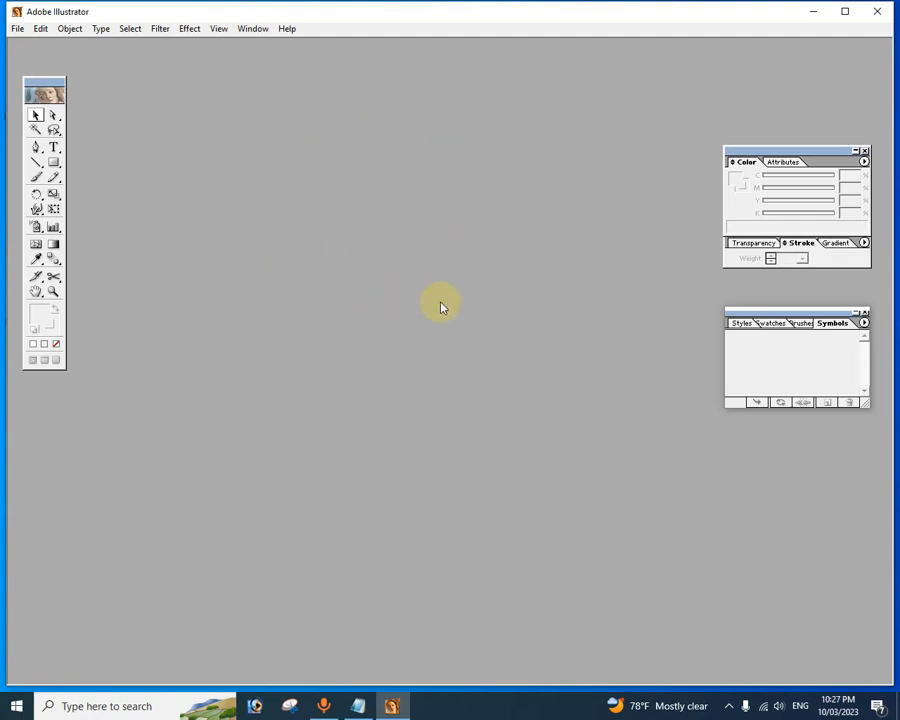
- Create a new 400 × 600 px document in CMYK color mode, then close it
{"action": "left_click", "coordinate": [18, 28]}
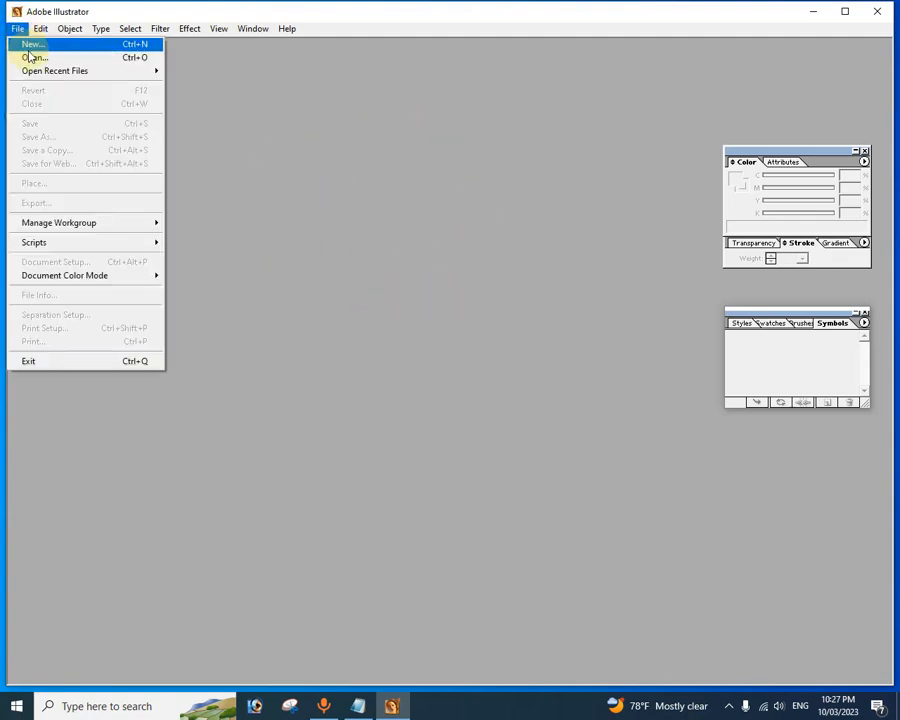
{"action": "left_click", "coordinate": [30, 46]}
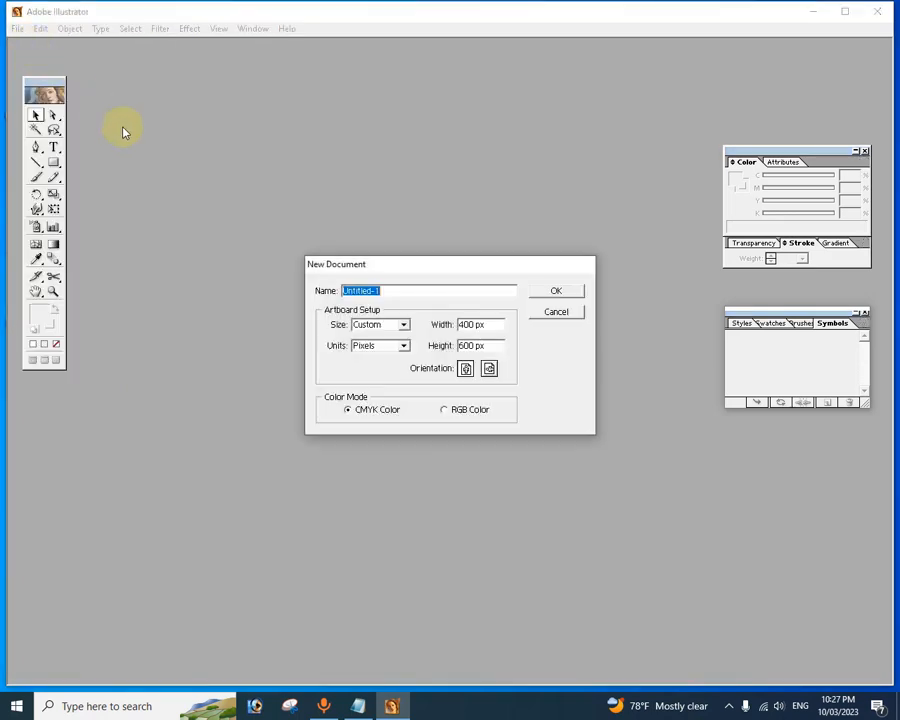
{"action": "left_click", "coordinate": [577, 296]}
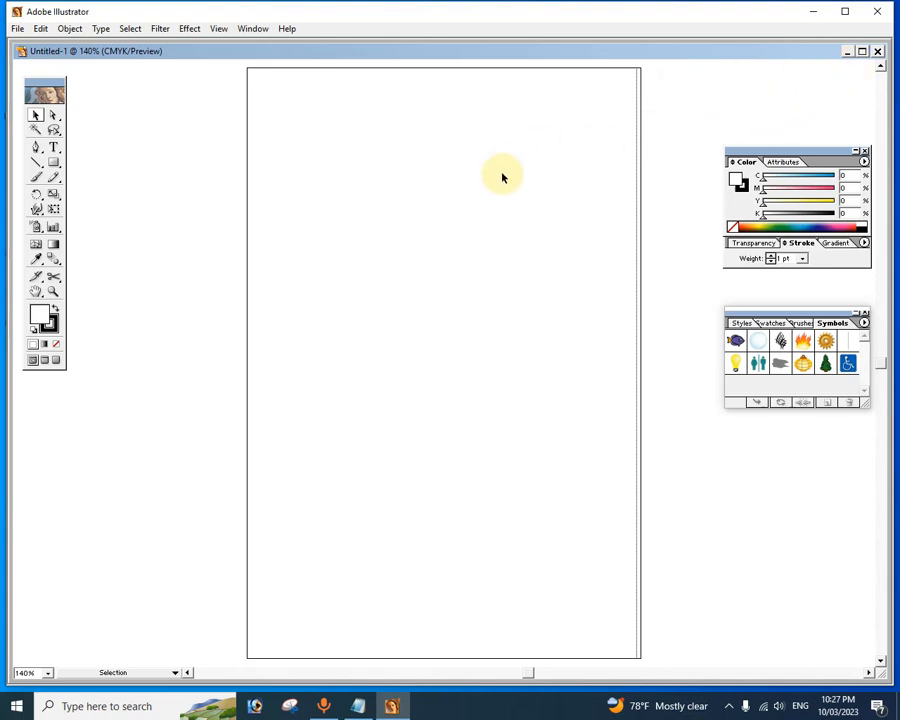
{"action": "left_click", "coordinate": [878, 51]}
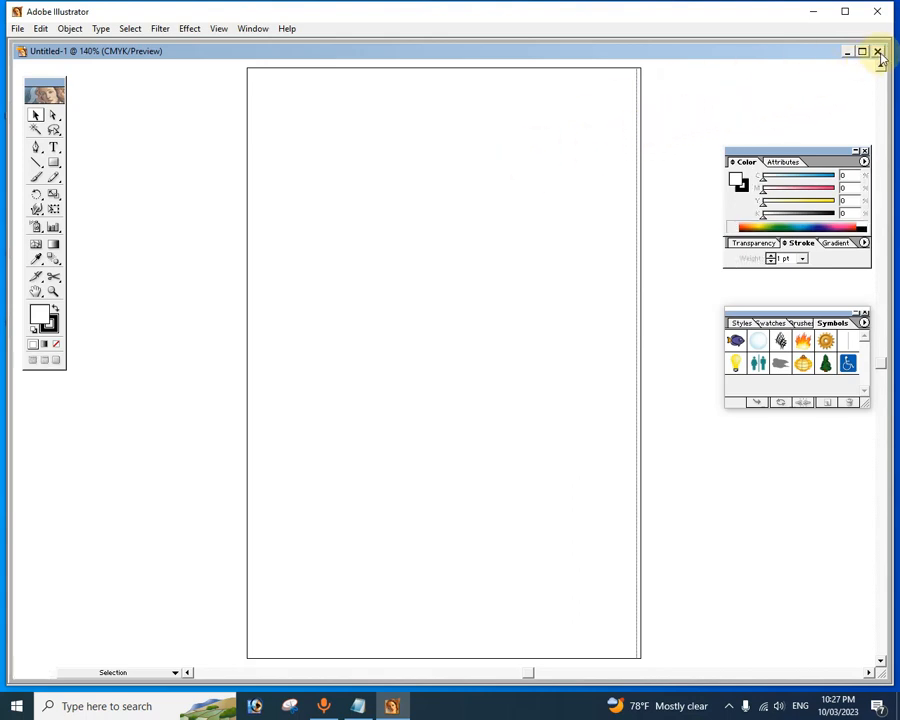